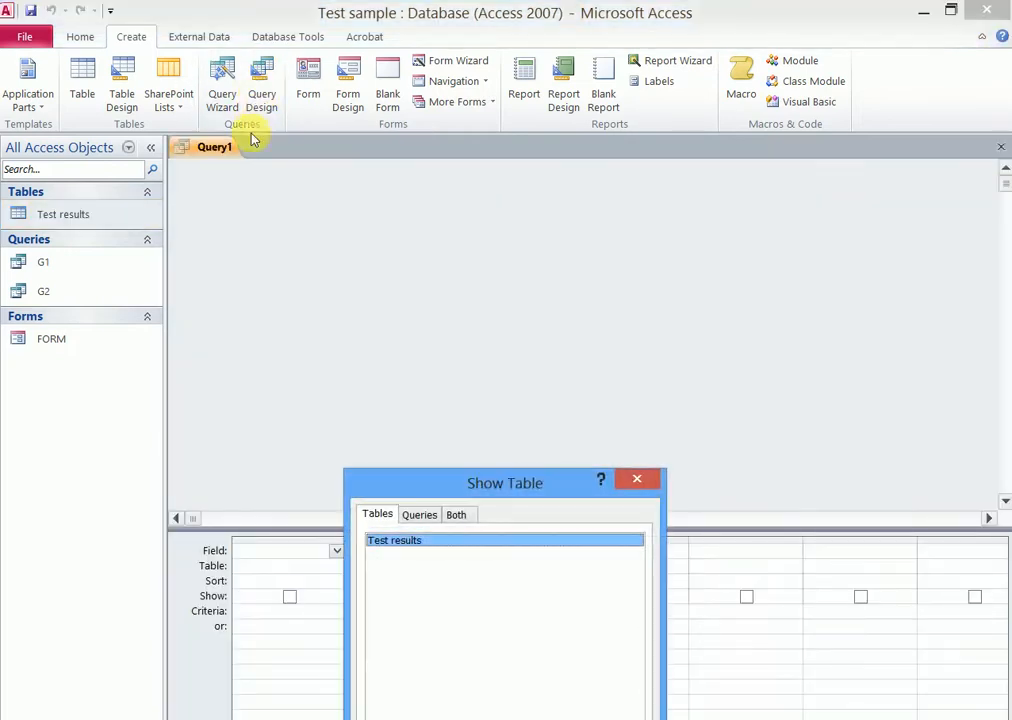
Add the Test results table to the new query and enlarge its field list to show all fields.
{"action": "left_click_drag", "start_coordinate": [468, 470], "coordinate": [555, 260]}
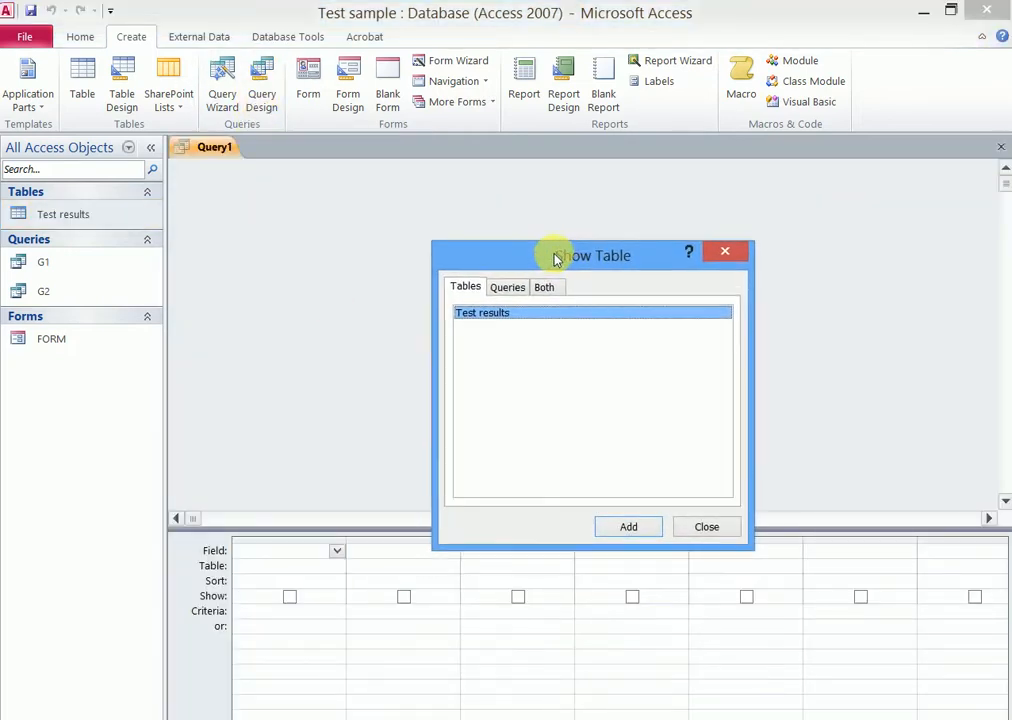
{"action": "left_click", "coordinate": [487, 312]}
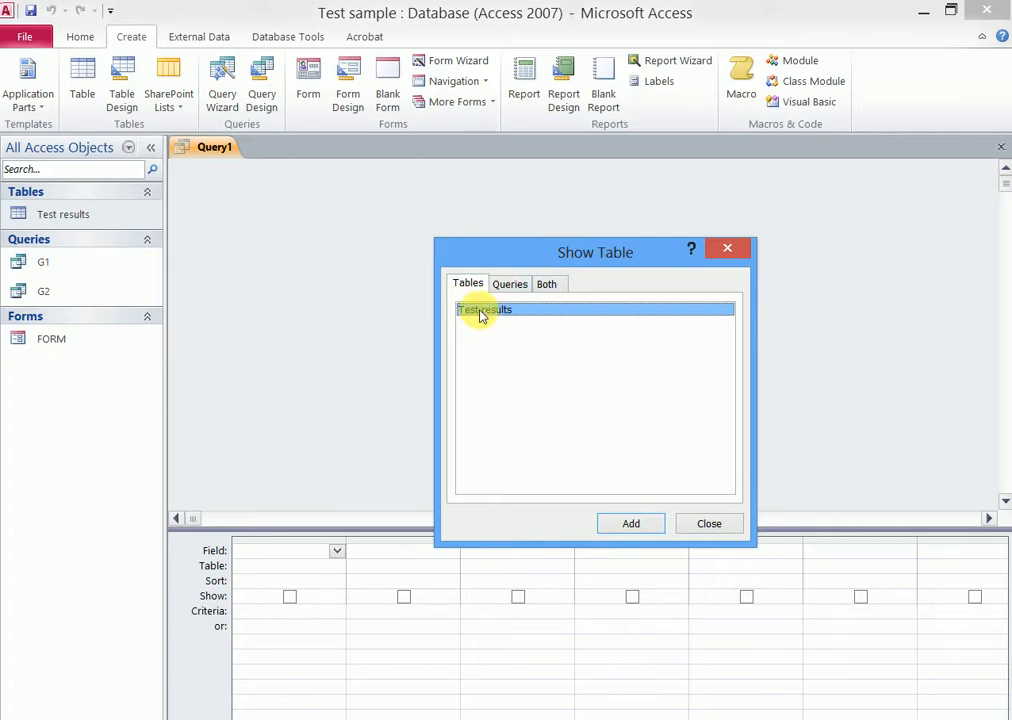
{"action": "left_click", "coordinate": [628, 528]}
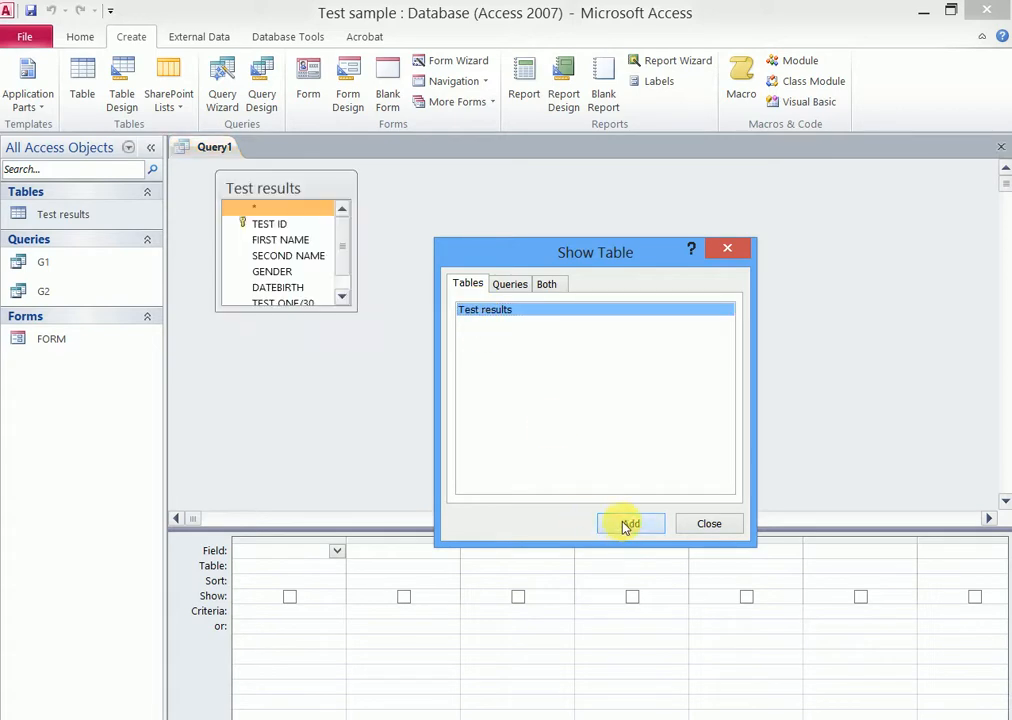
{"action": "left_click", "coordinate": [709, 524]}
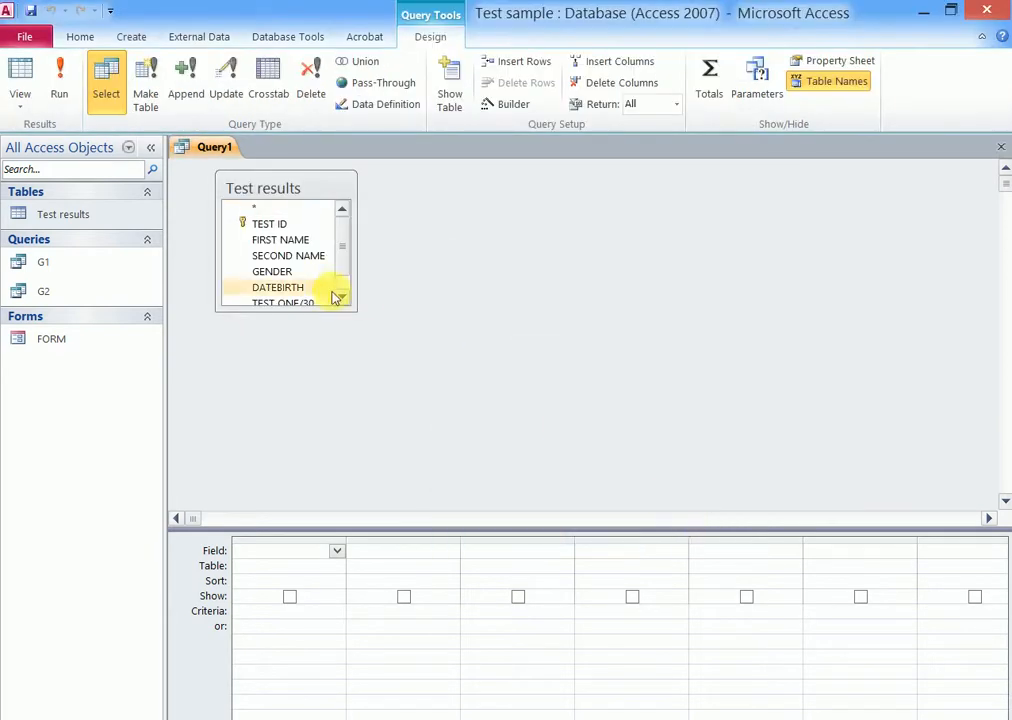
{"action": "left_click_drag", "start_coordinate": [357, 317], "coordinate": [378, 352]}
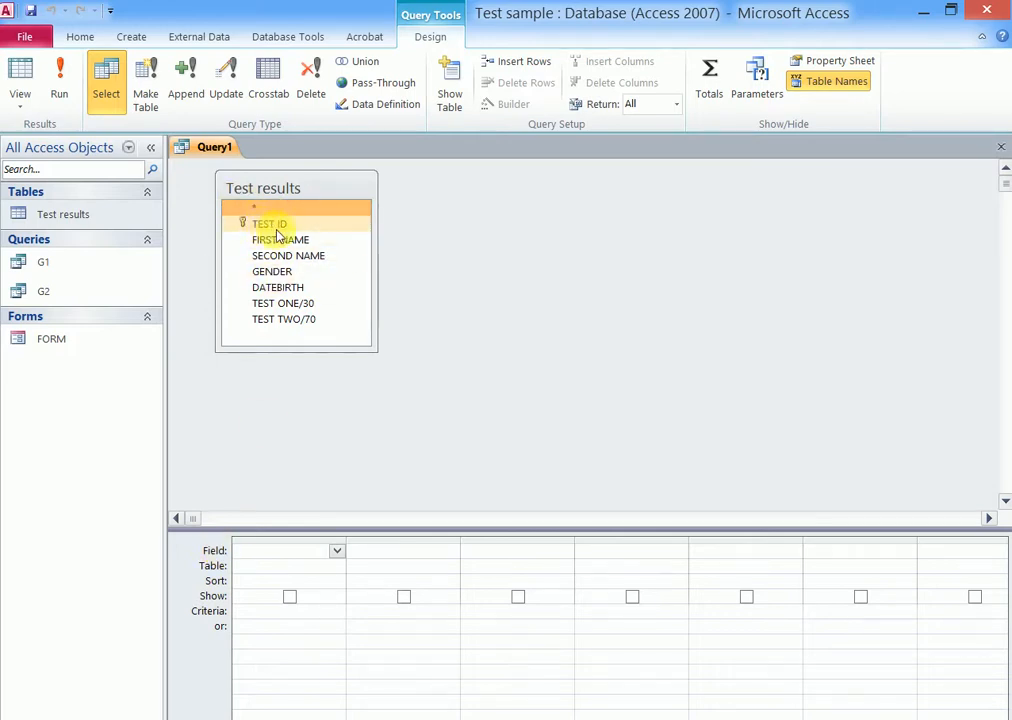
{"action": "left_click", "coordinate": [253, 567]}
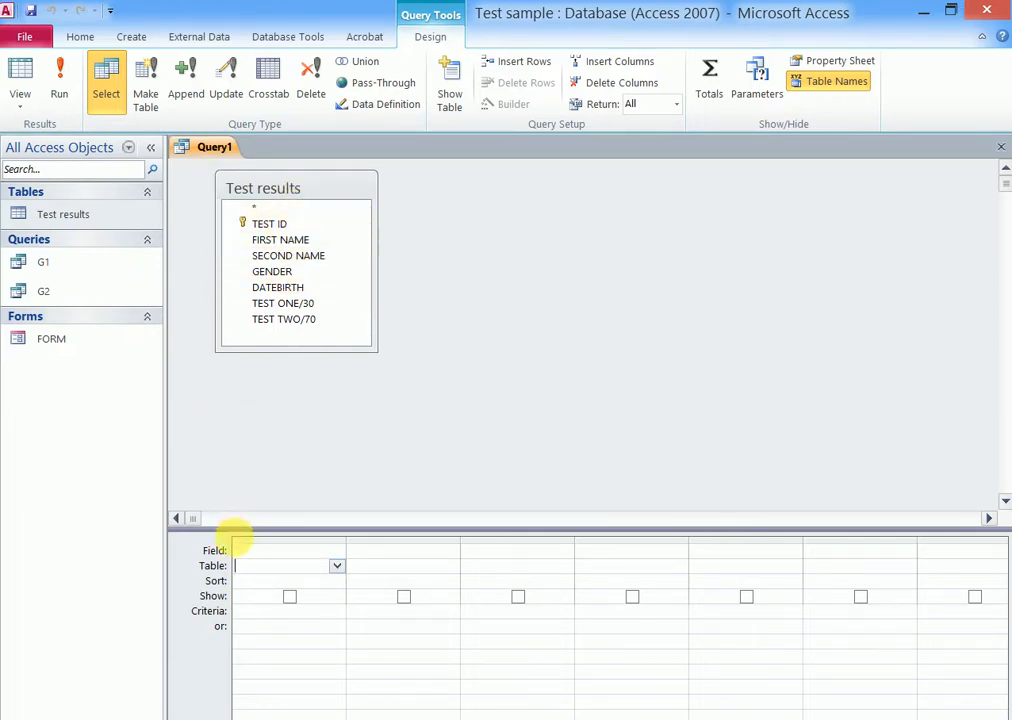
{"action": "left_click", "coordinate": [308, 580]}
{"action": "left_click", "coordinate": [337, 581]}
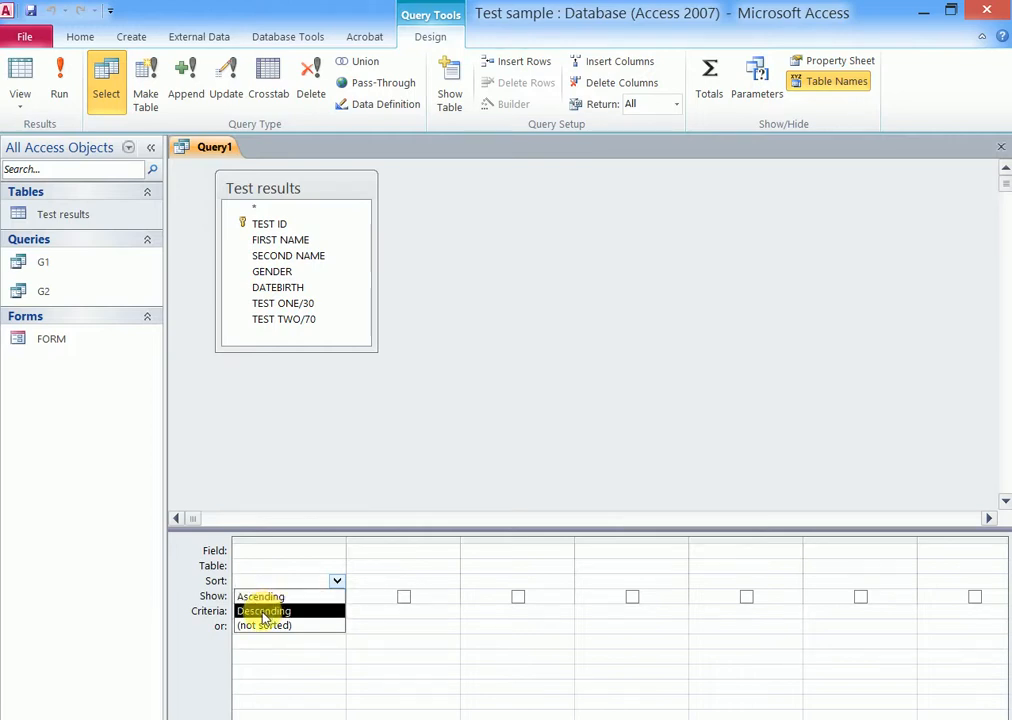
{"action": "left_click", "coordinate": [351, 484]}
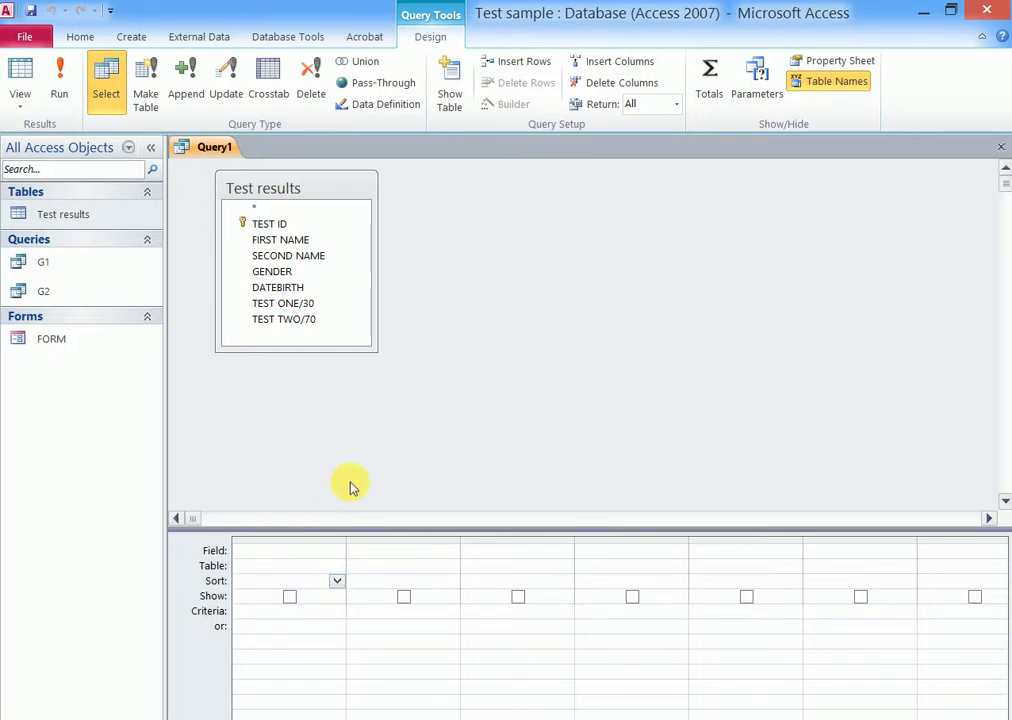
{"action": "left_click", "coordinate": [290, 598]}
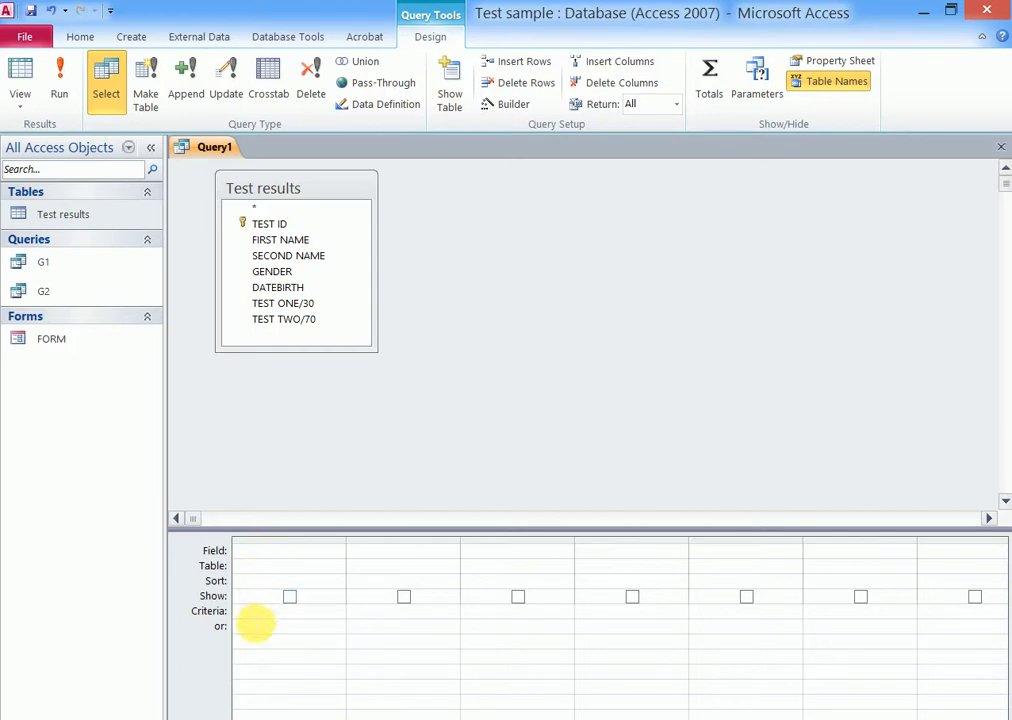
Add all fields of the Test results table, from TEST ID to TEST TWO/70, to the query design grid.
{"action": "left_click", "coordinate": [273, 228]}
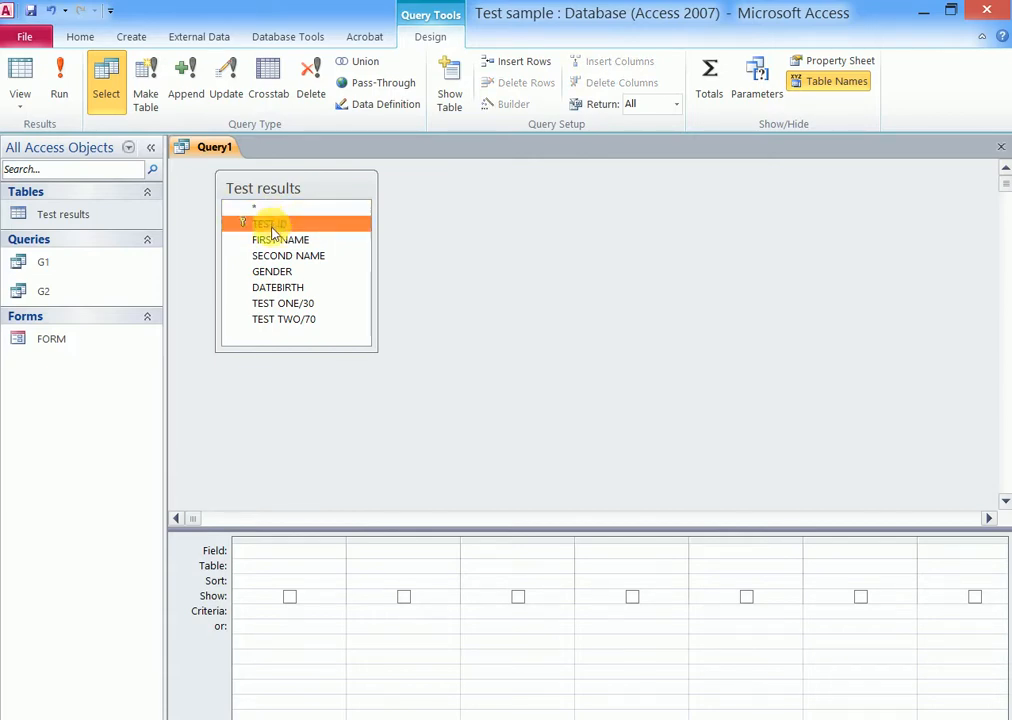
{"action": "key", "text": "ctrl+a"}
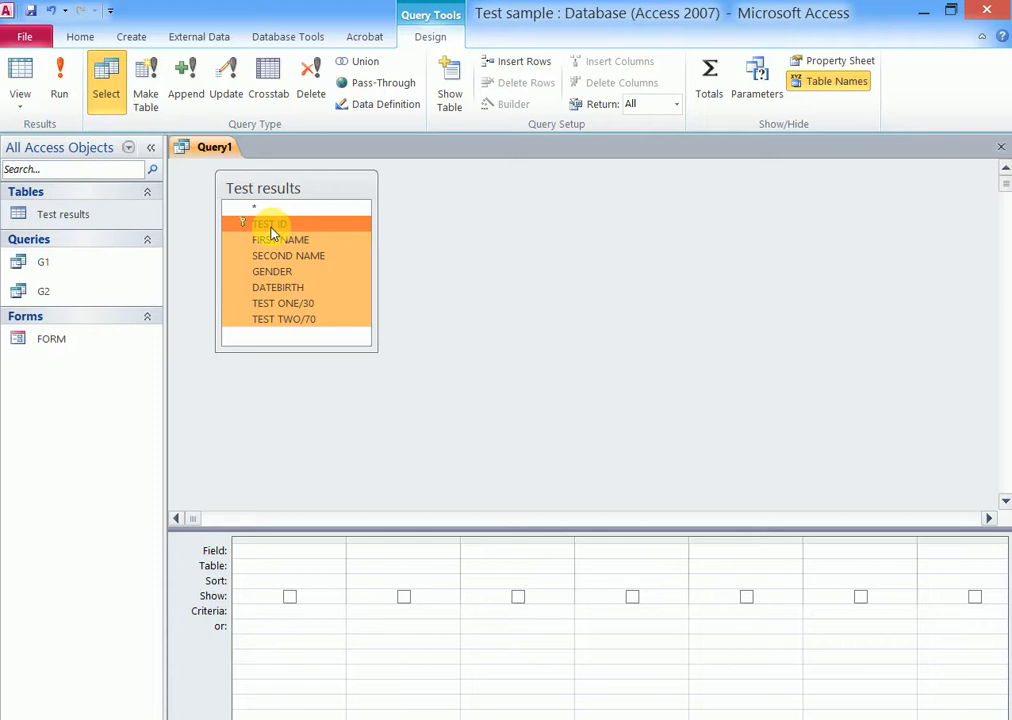
{"action": "left_click_drag", "start_coordinate": [270, 232], "coordinate": [290, 560]}
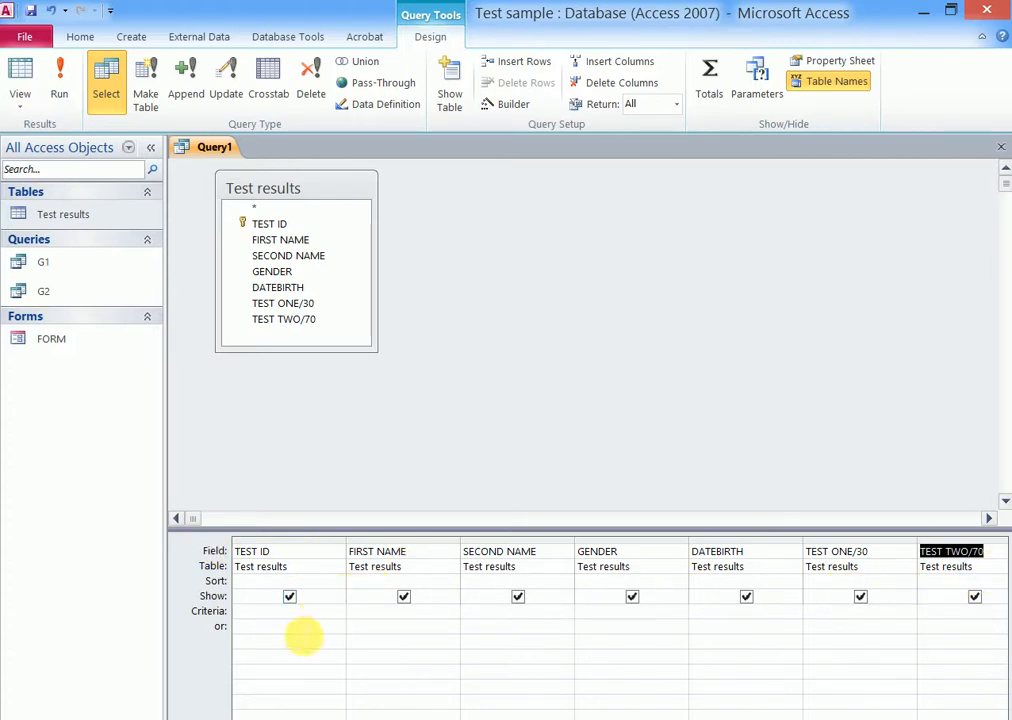
{"action": "left_click", "coordinate": [299, 242]}
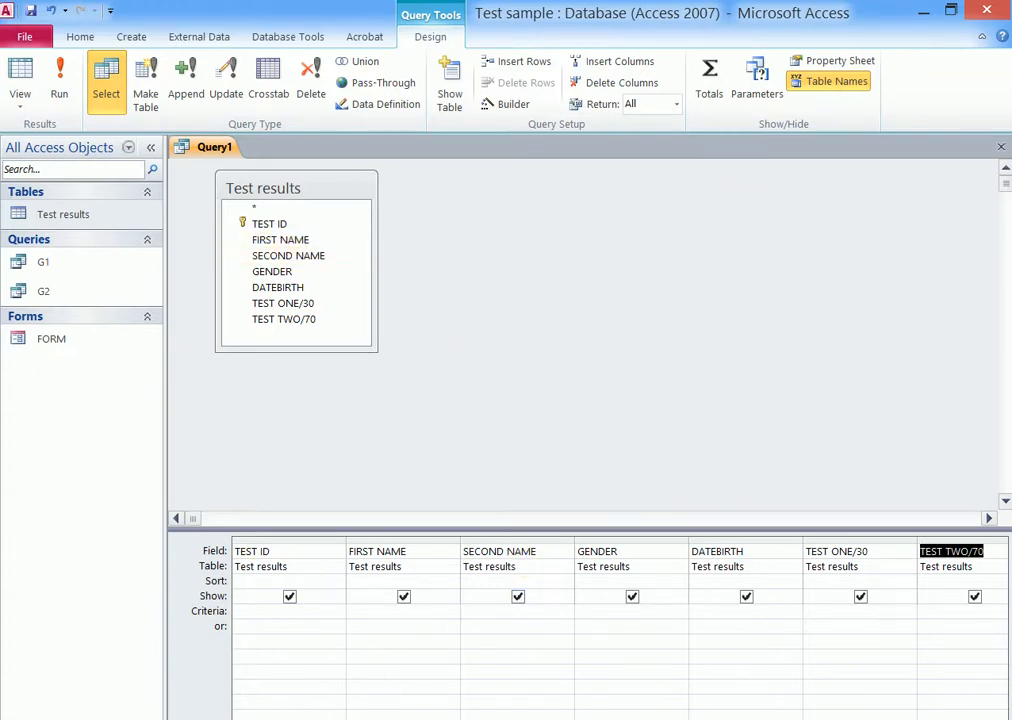
Switch to PowerPoint to read the "M names" query requirement on the Sample Queries slide, and return to Access.
{"action": "left_click", "coordinate": [530, 717]}
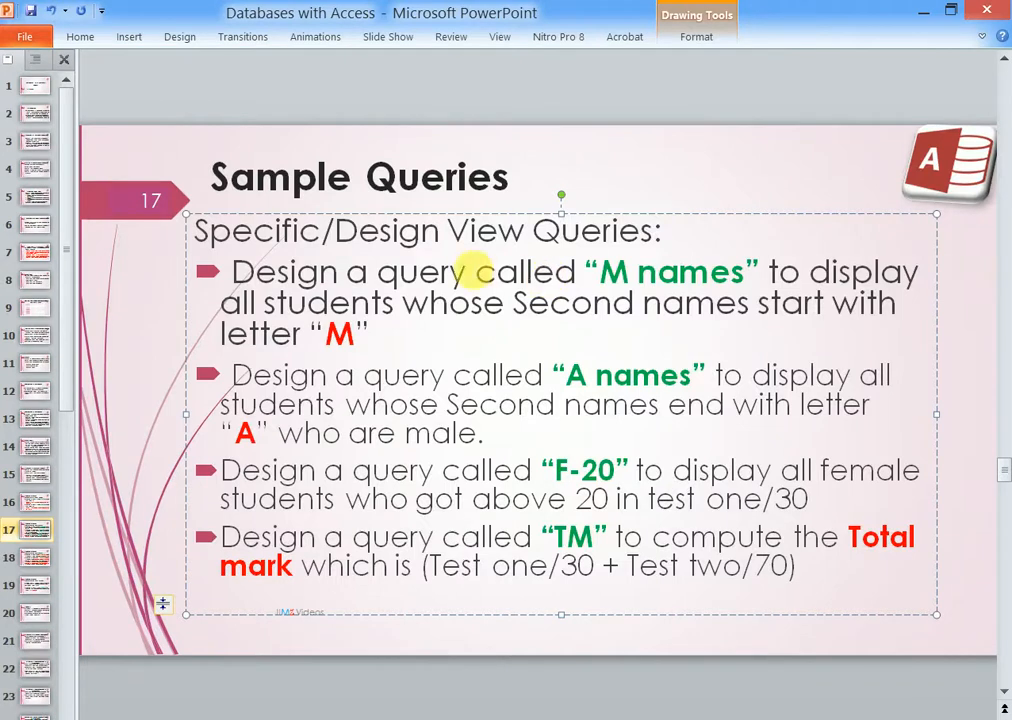
{"action": "left_click_drag", "start_coordinate": [512, 302], "coordinate": [393, 341]}
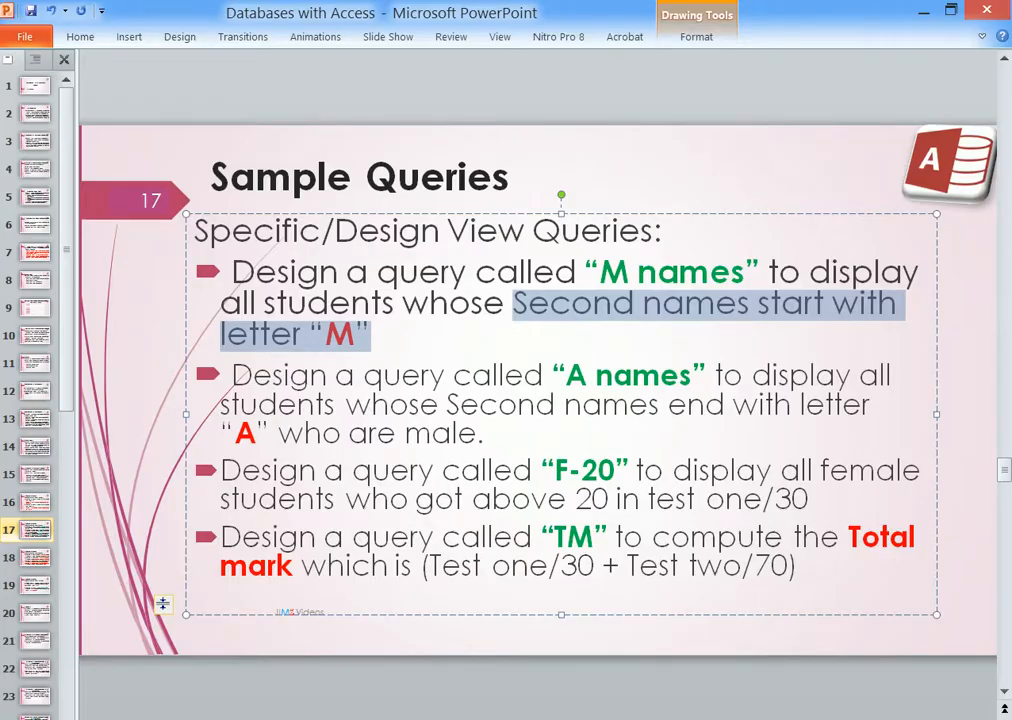
{"action": "key", "text": "alt+Tab"}
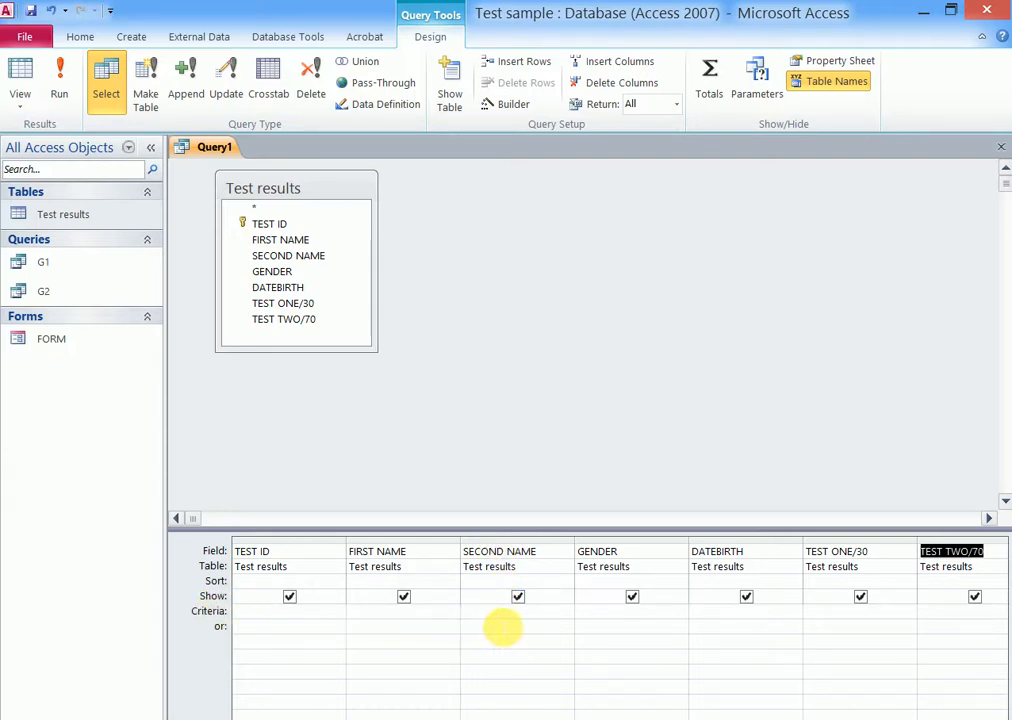
Enter m* as the criterion for the SECOND NAME field.
{"action": "left_click", "coordinate": [504, 612]}
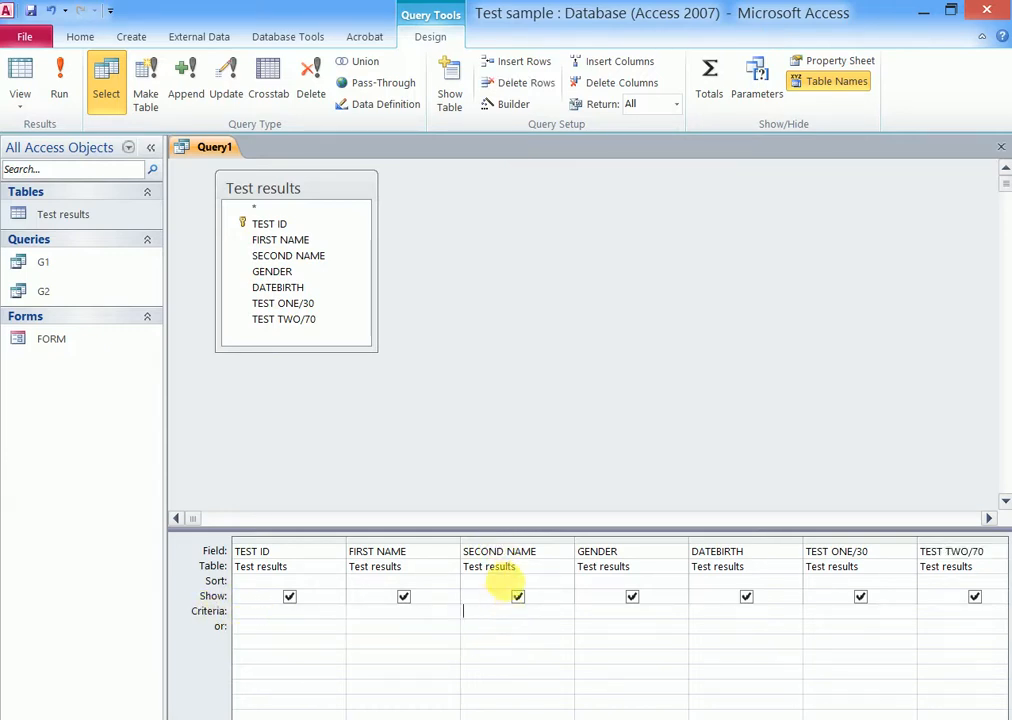
{"action": "type", "text": "m"}
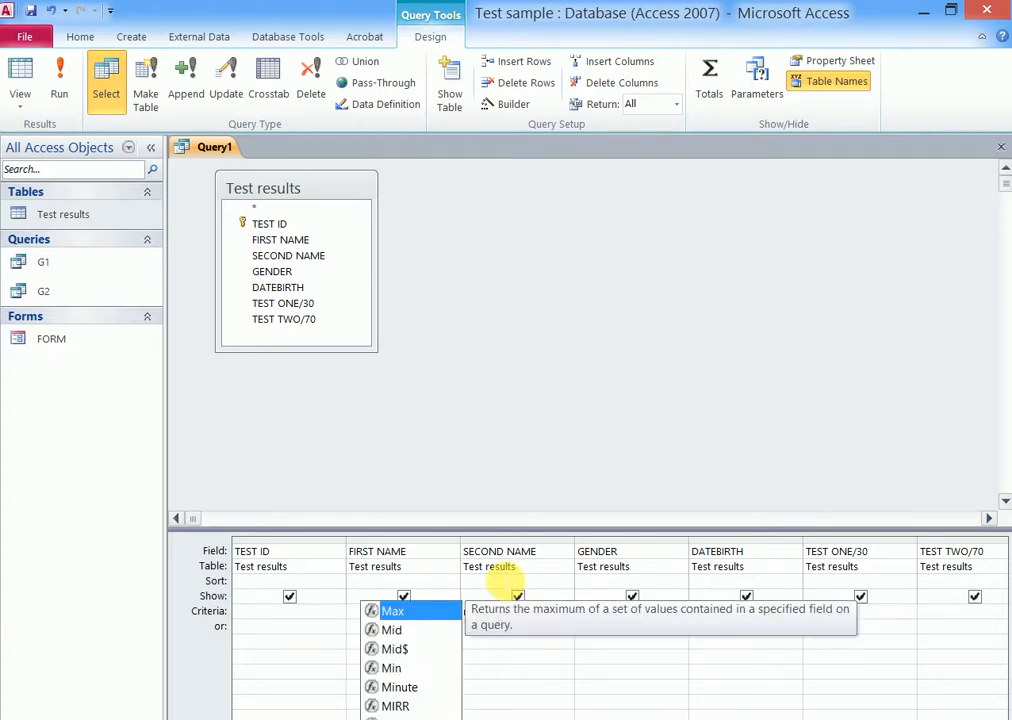
{"action": "type", "text": "*"}
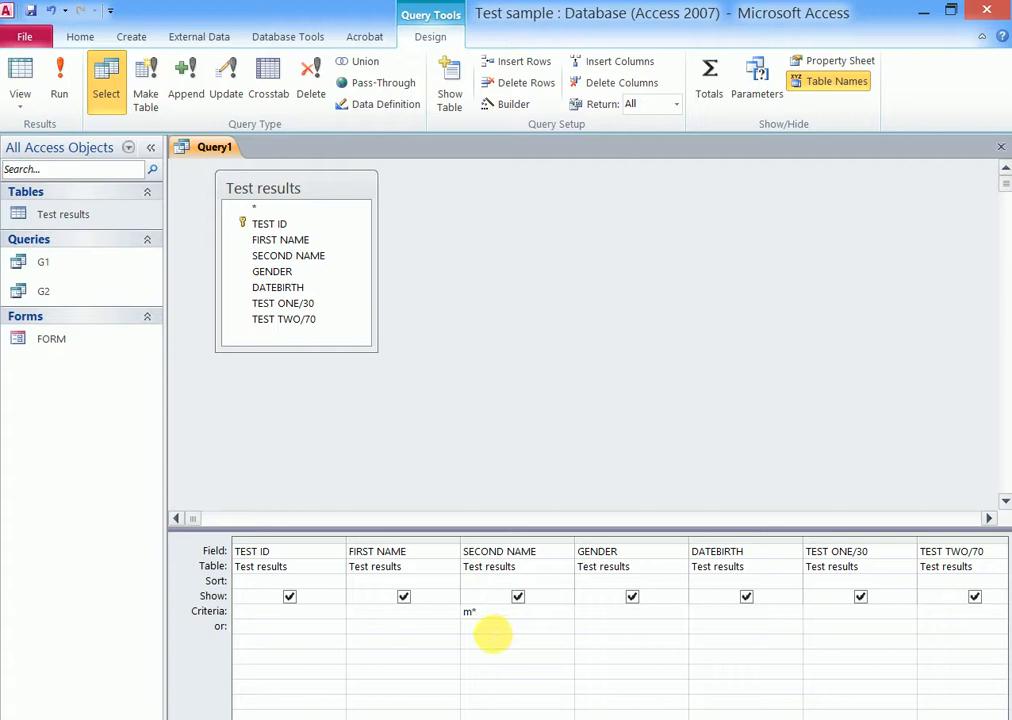
Magnify the screen to examine the criterion under SECOND NAME, and restore the normal magnification.
{"action": "key", "text": "super+plus"}
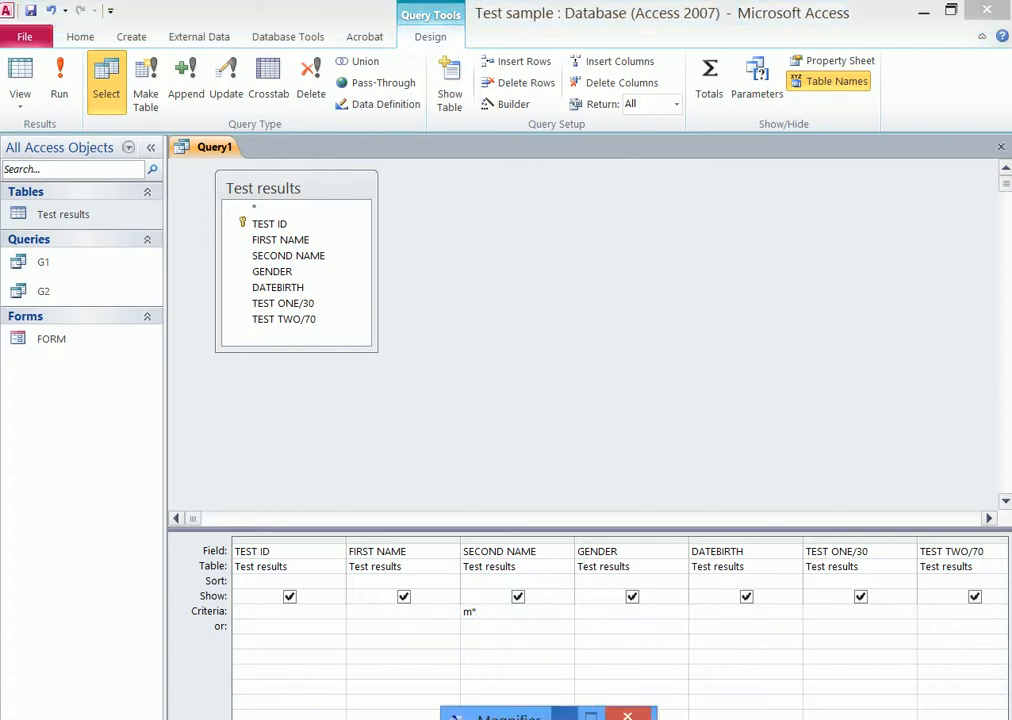
{"action": "key", "text": "super+plus"}
{"action": "key", "text": "super+plus"}
{"action": "key", "text": "super+plus"}
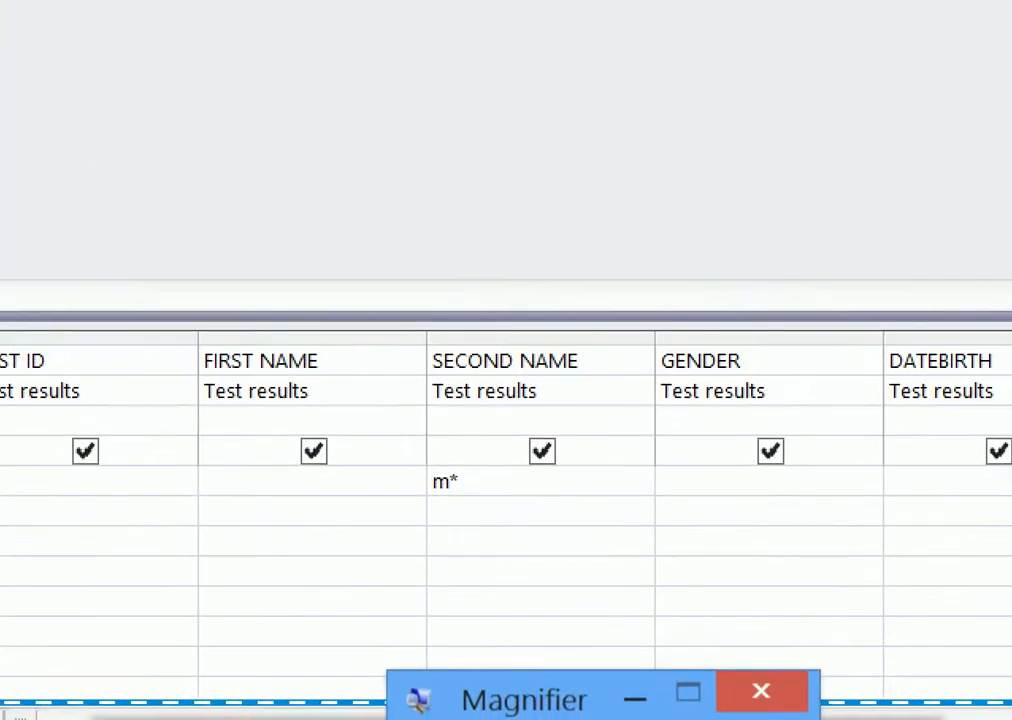
{"action": "key", "text": "super+plus"}
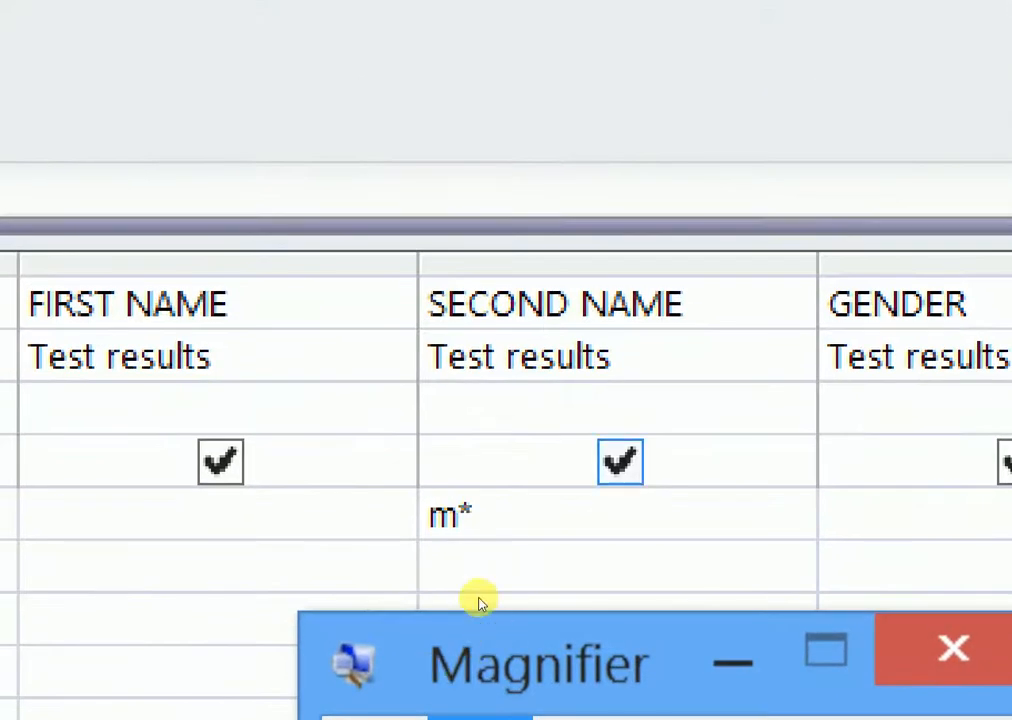
{"action": "key", "text": "super+minus"}
{"action": "left_click", "coordinate": [453, 687]}
{"action": "left_click", "coordinate": [453, 687]}
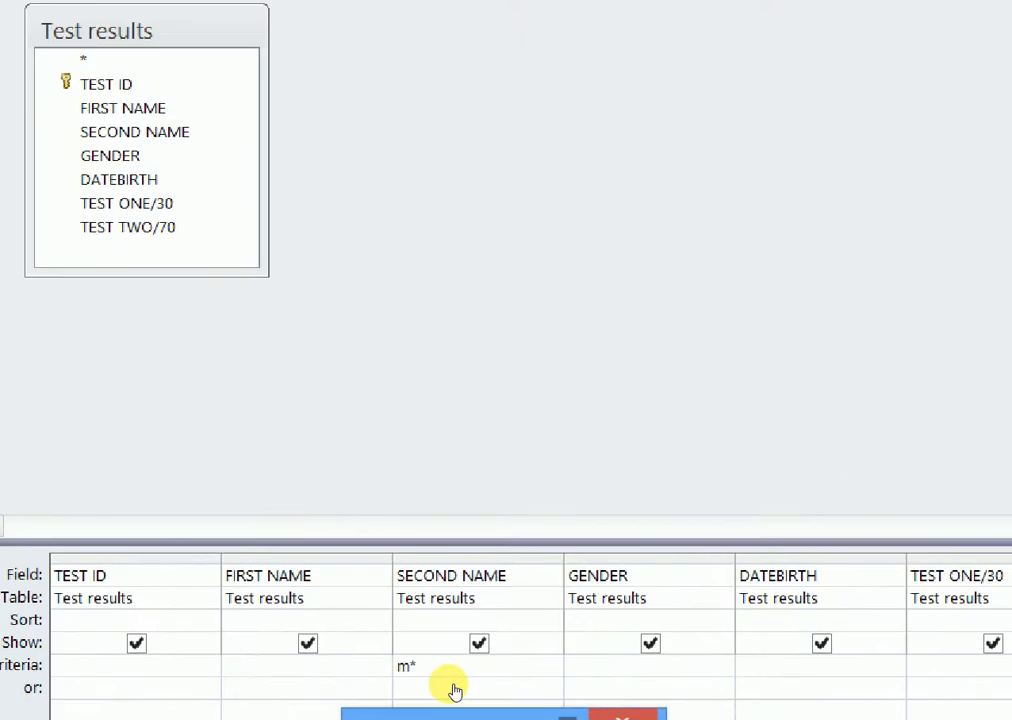
{"action": "left_click", "coordinate": [453, 687]}
{"action": "left_click", "coordinate": [550, 652]}
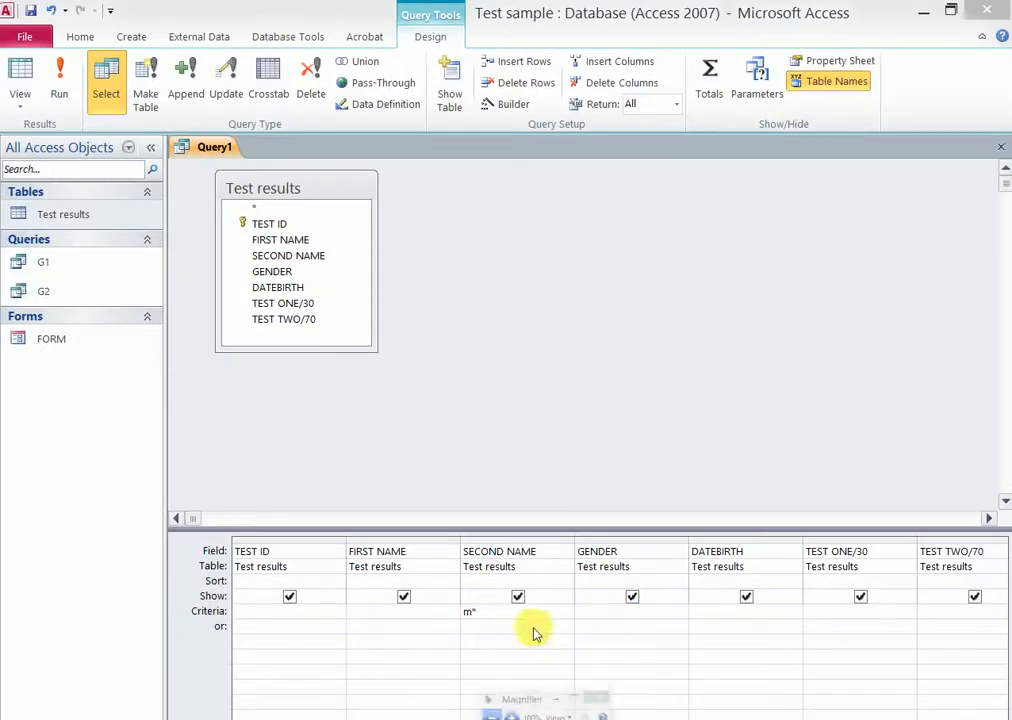
Run the query to list the records whose second names start with M.
{"action": "left_click", "coordinate": [60, 85]}
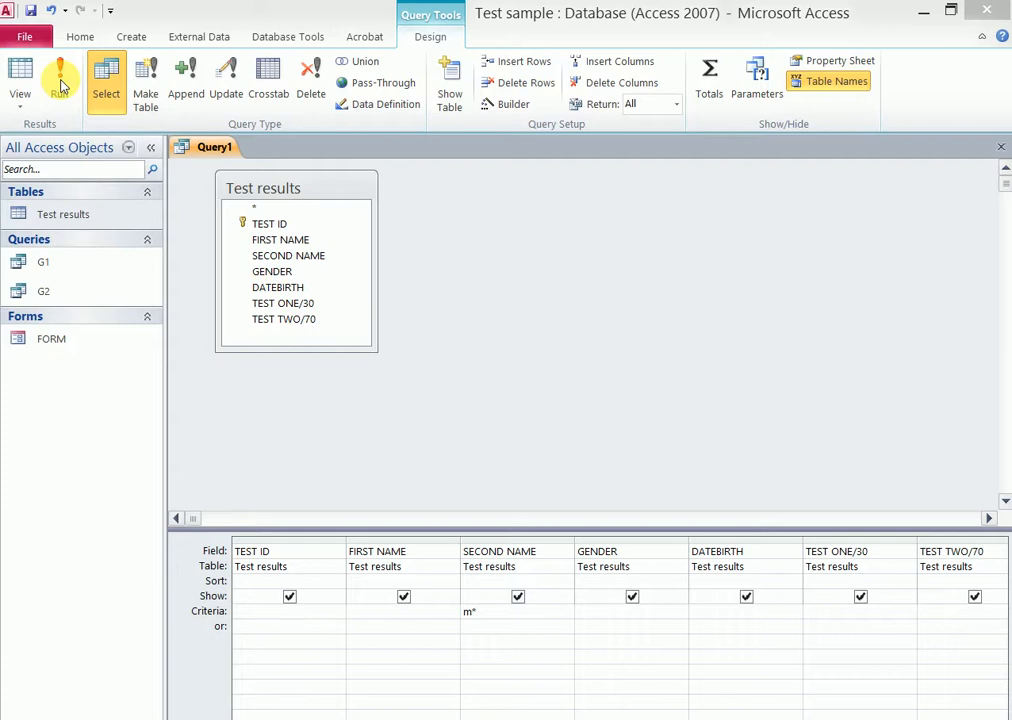
{"action": "left_click", "coordinate": [61, 86]}
{"action": "left_click", "coordinate": [61, 86]}
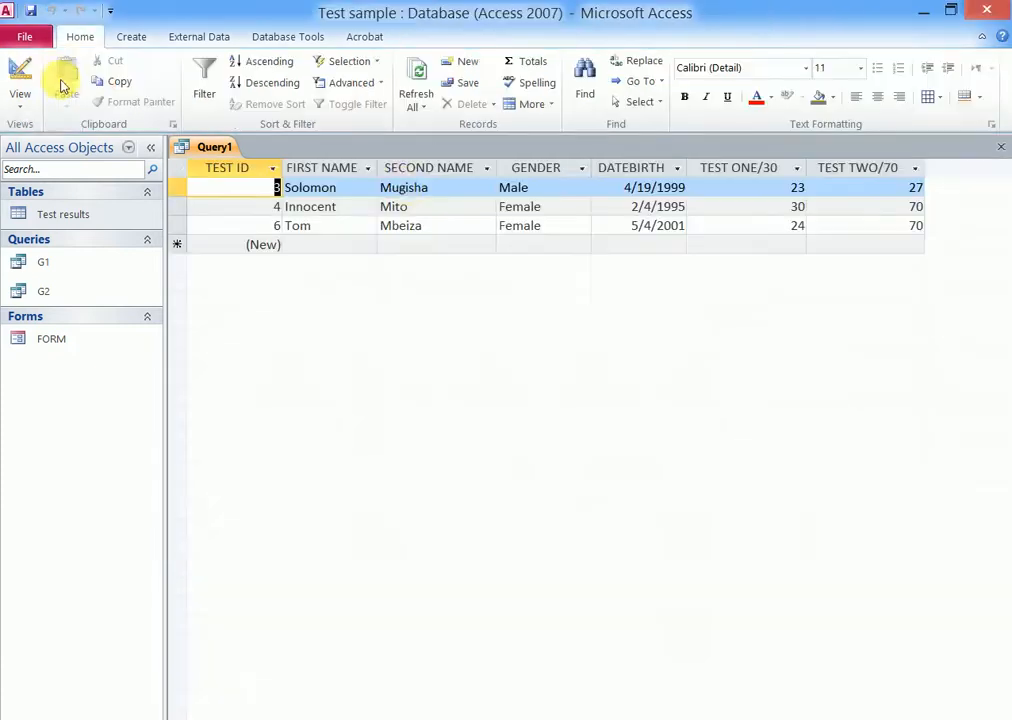